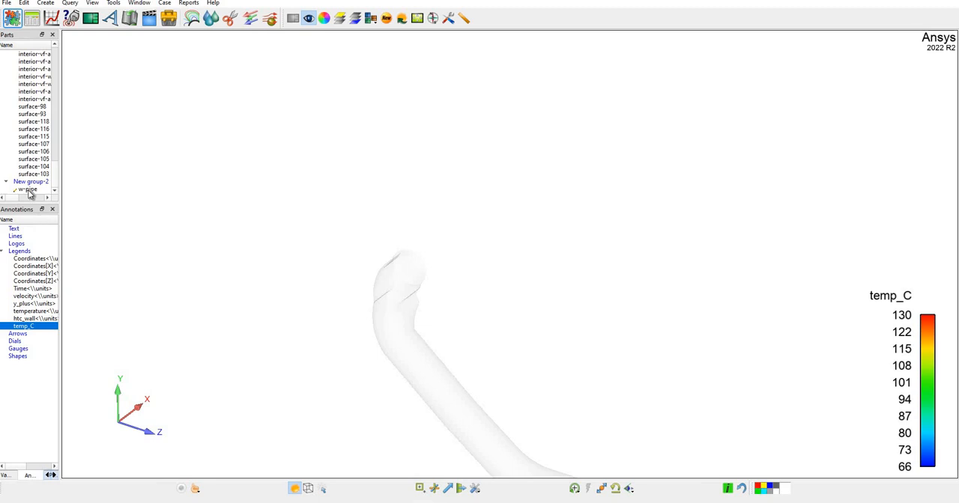
Color the w-pipe part by the scalar variable temperature.
click(31, 192)
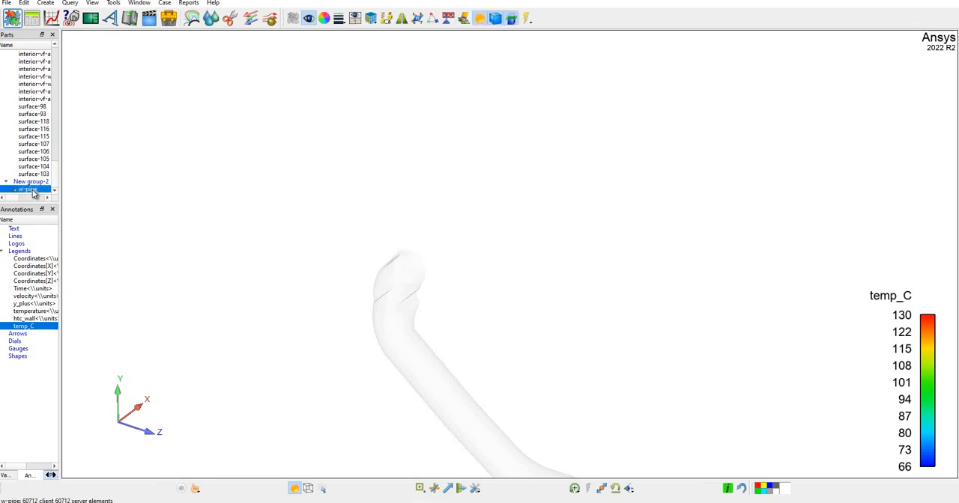
right_click(31, 192)
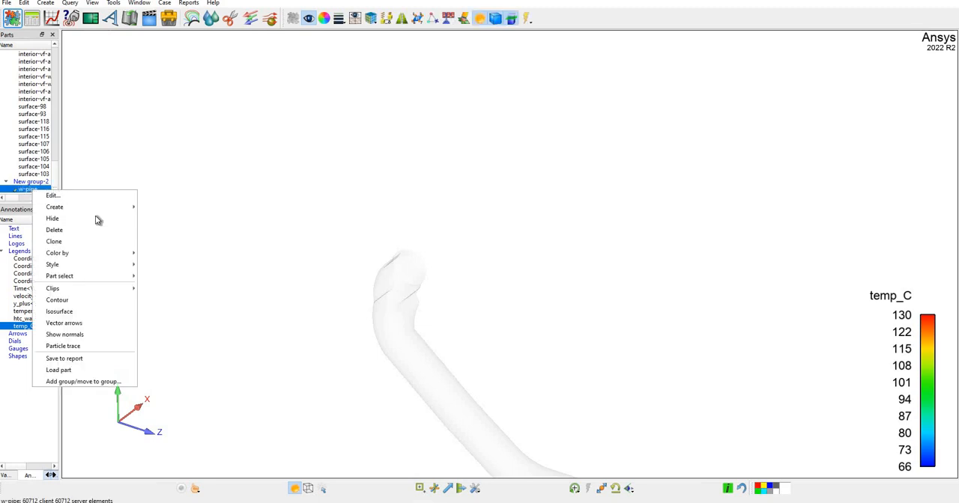
mouse_move(111, 256)
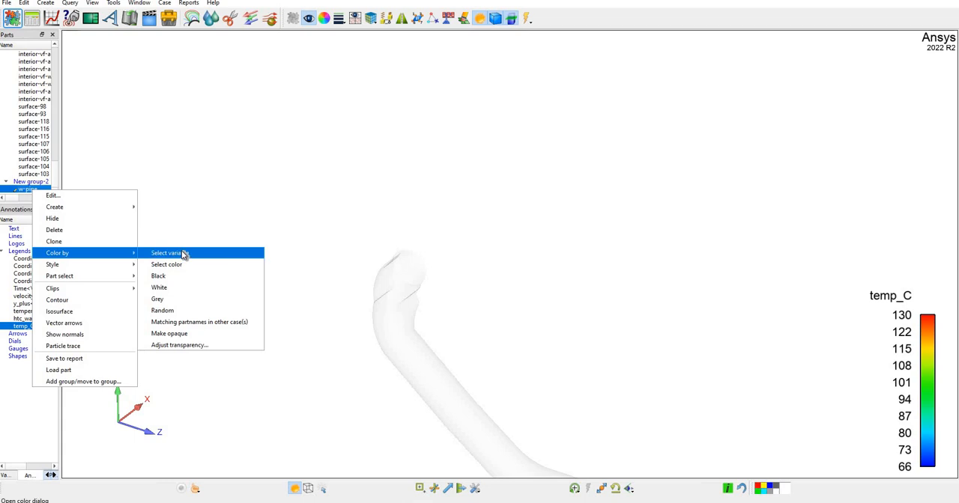
click(181, 253)
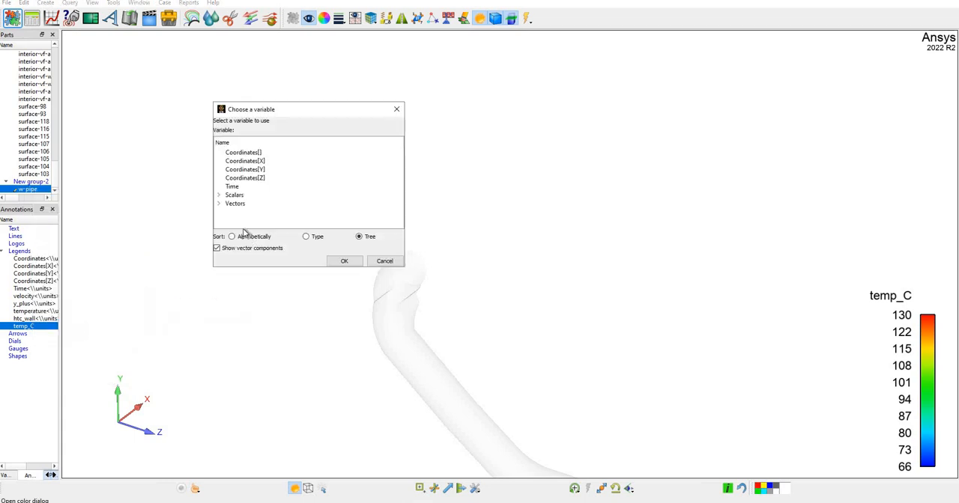
click(219, 195)
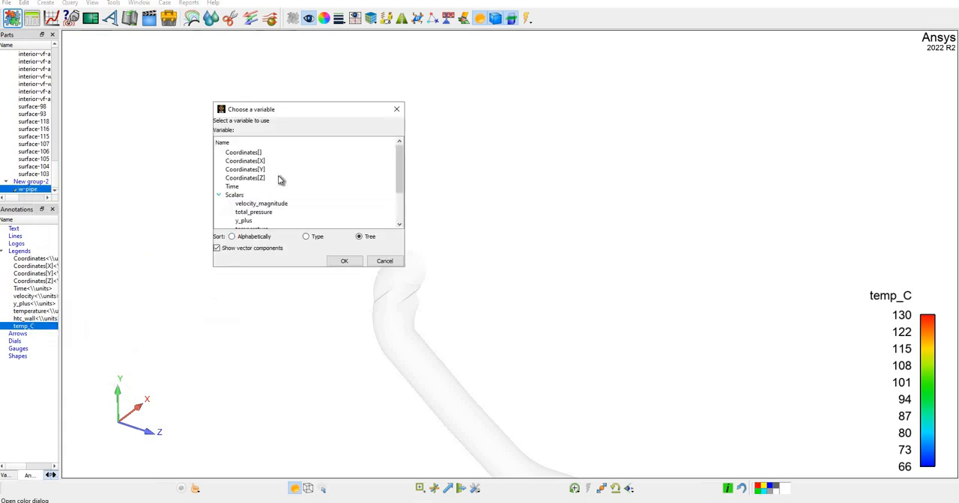
scroll(281, 179, down, 1)
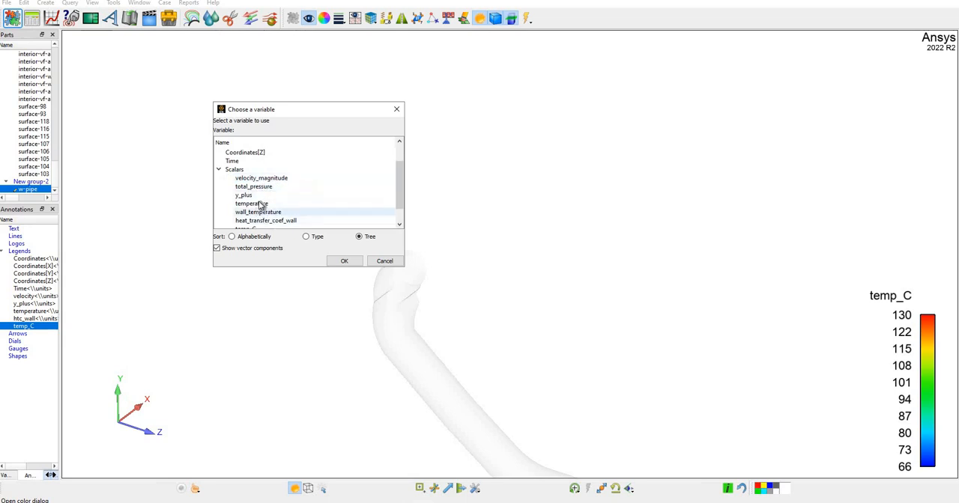
click(261, 204)
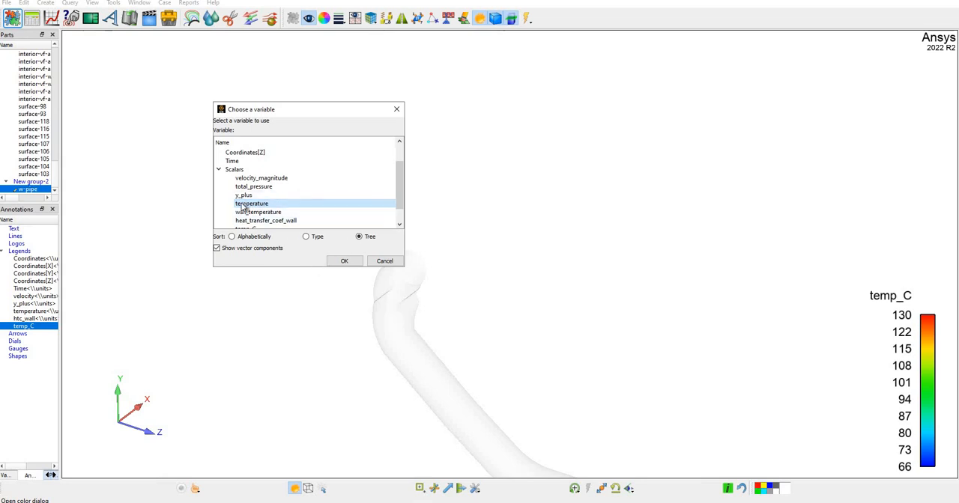
click(339, 262)
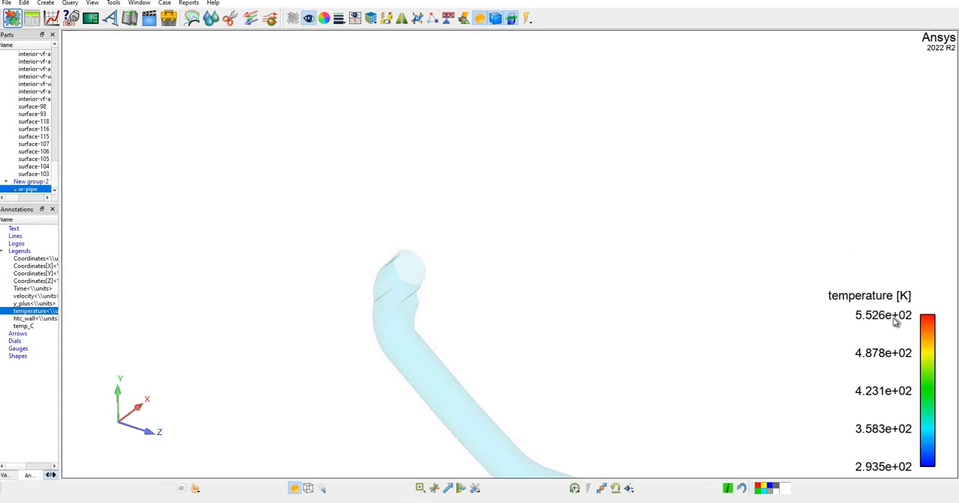
click(931, 331)
click(27, 328)
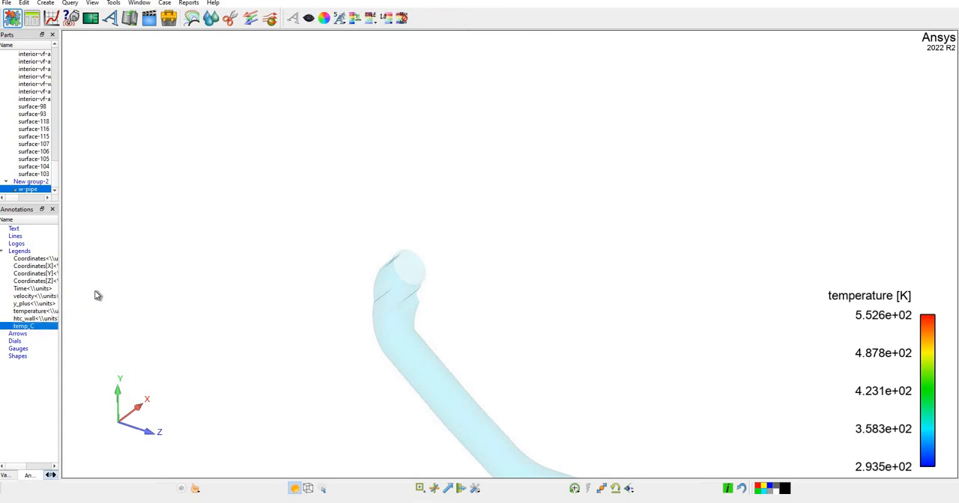
click(48, 194)
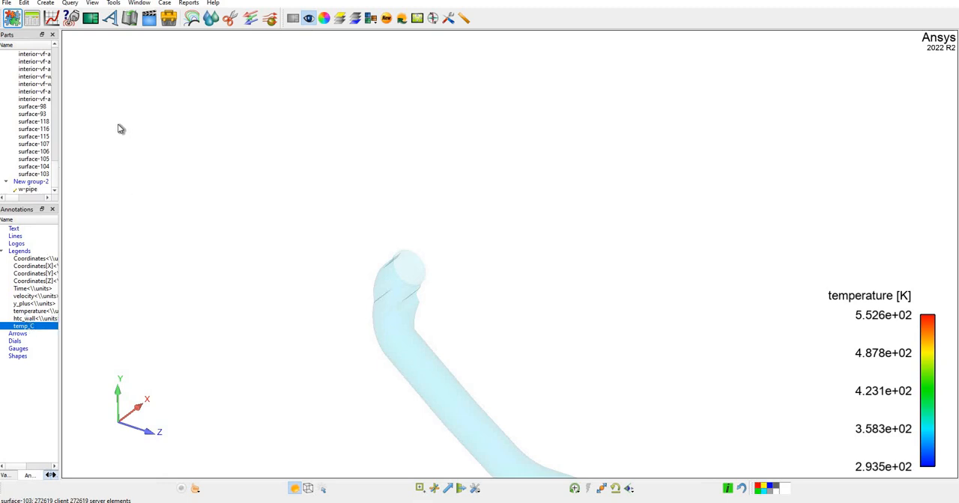
Define a calculator variable named temp2_C with the expression temperature-273.15.
click(31, 23)
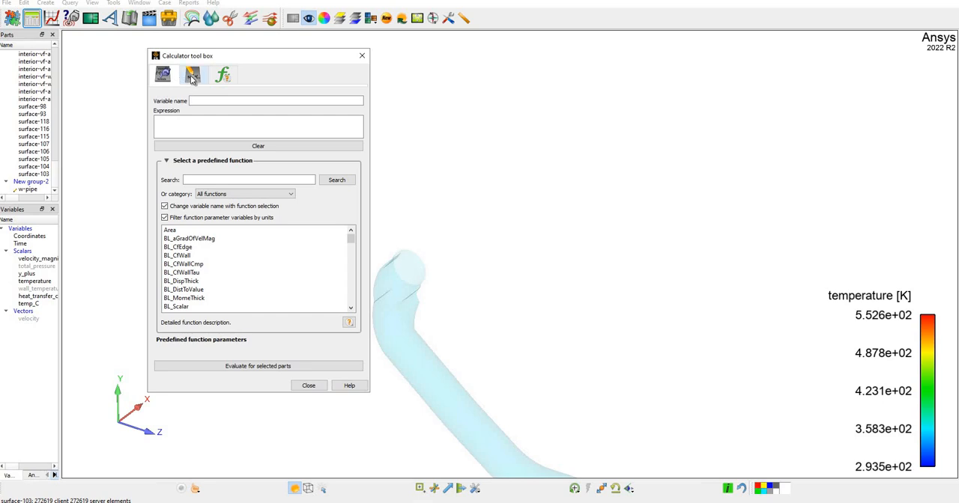
click(192, 78)
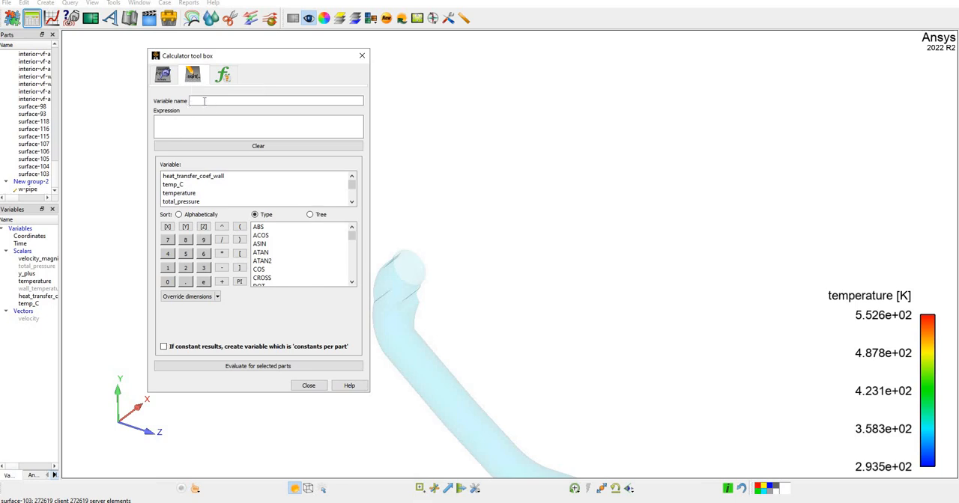
click(204, 101)
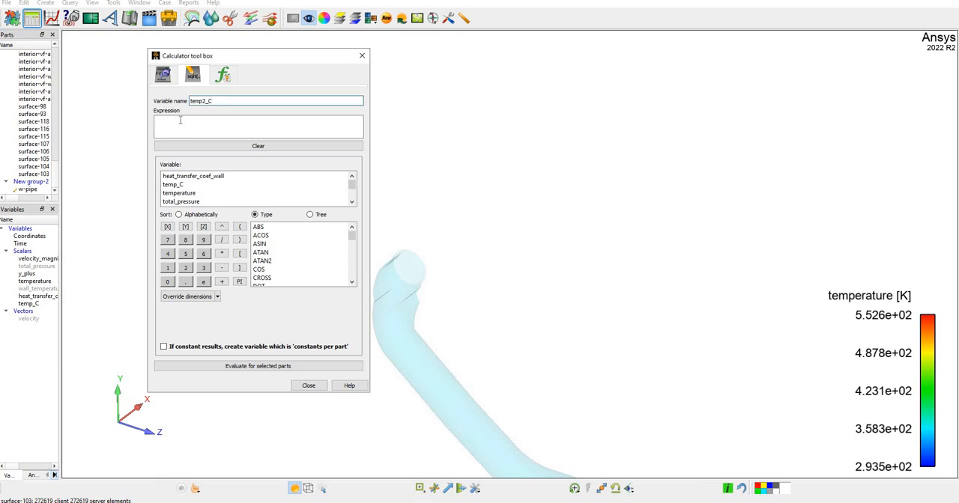
key(Tab)
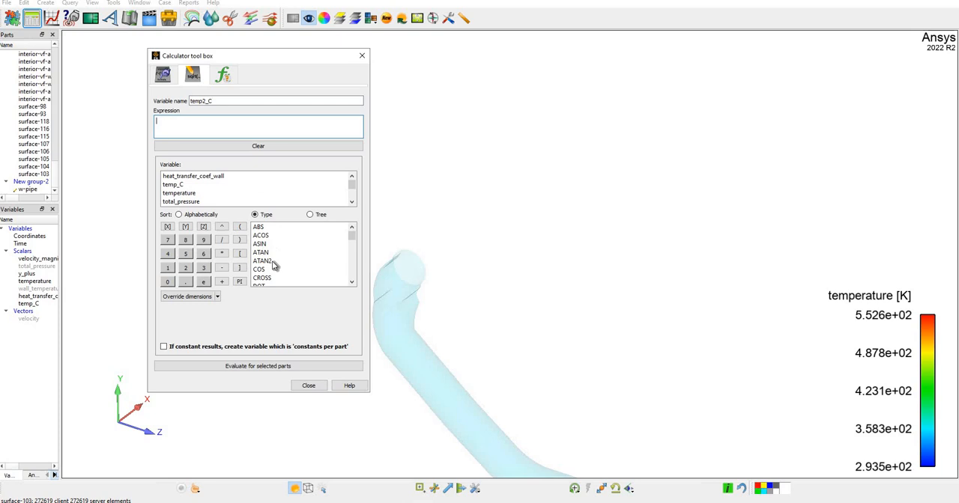
double_click(180, 194)
text(-273.15)
Evaluate the temp2_C expression for the w-pipe part and close the calculator.
click(30, 191)
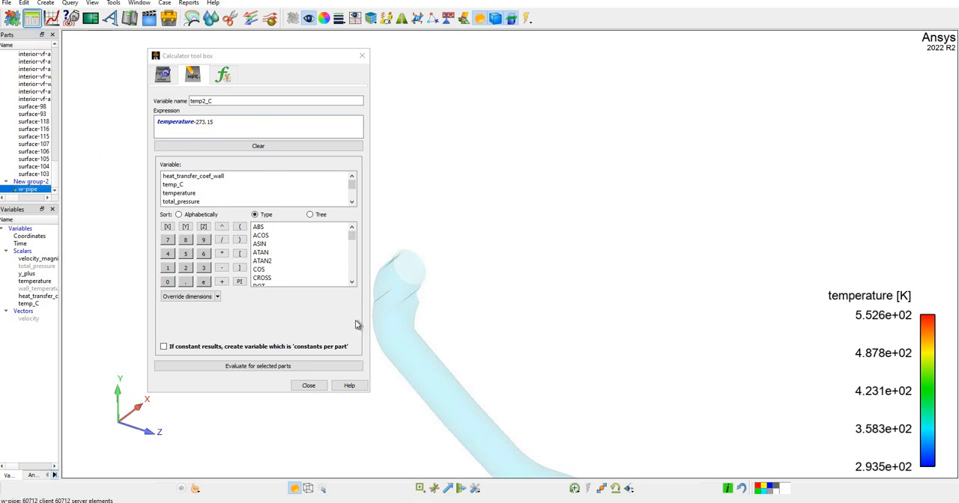
click(273, 367)
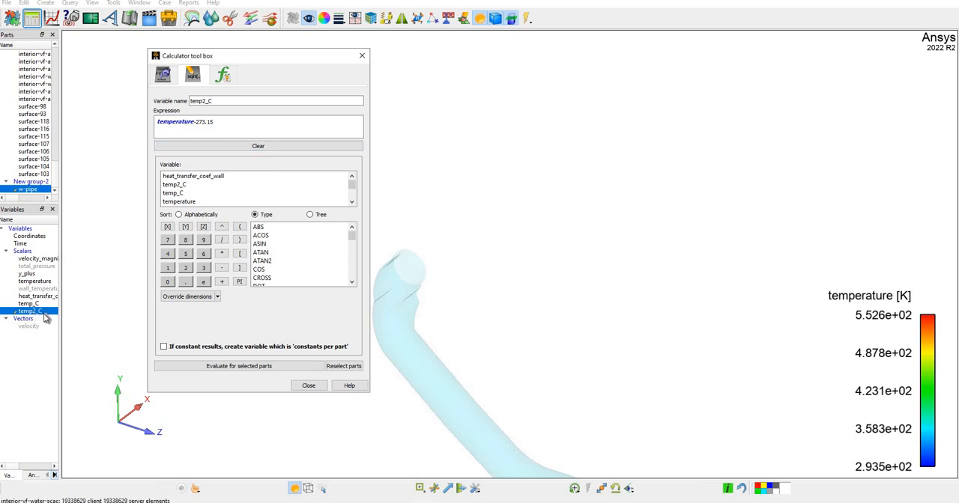
click(319, 386)
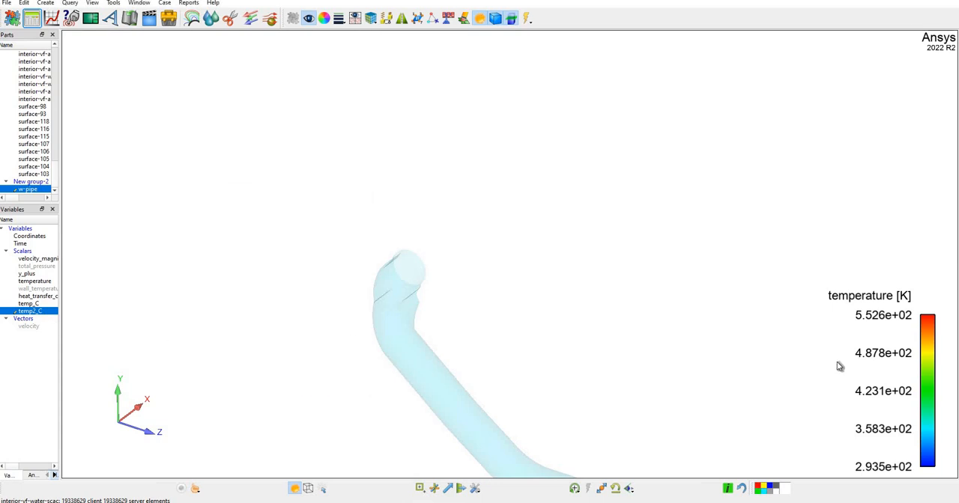
Color the w-pipe part by the scalar variable temp2_C.
click(32, 189)
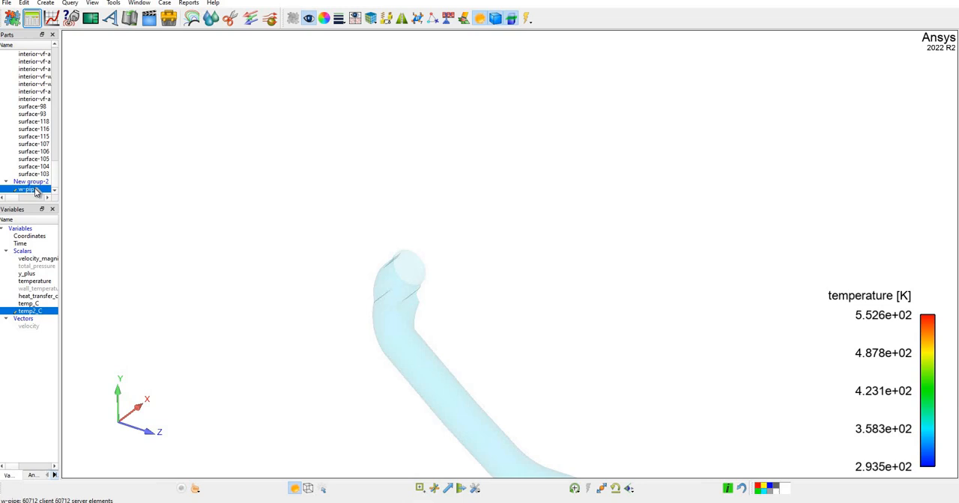
right_click(33, 190)
mouse_move(114, 252)
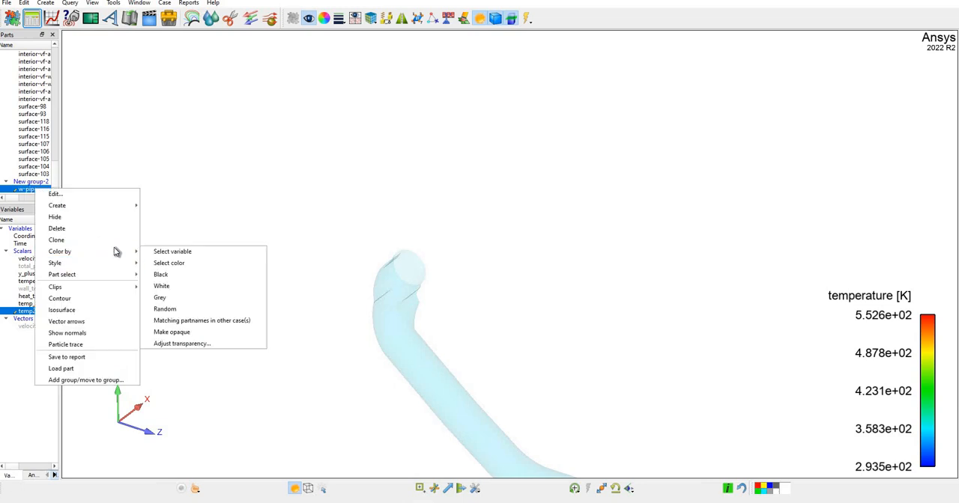
click(198, 253)
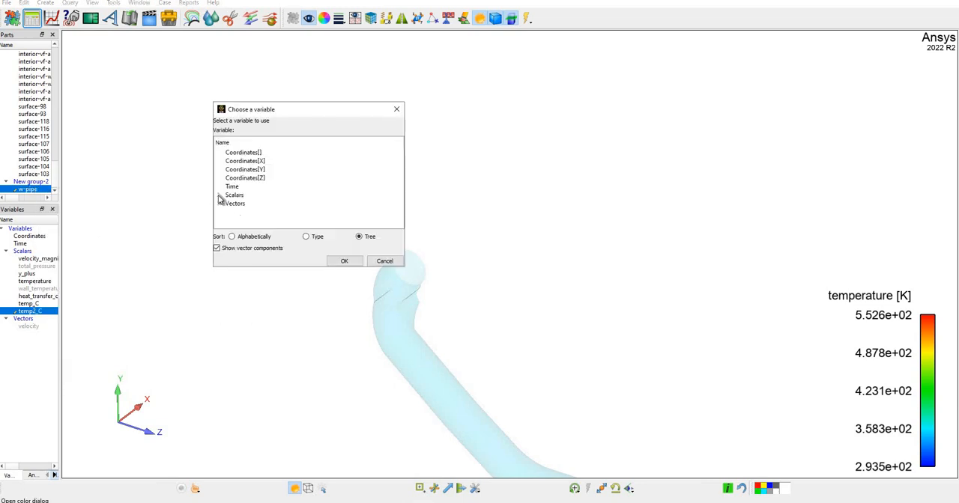
click(219, 196)
scroll(266, 204, down, 3)
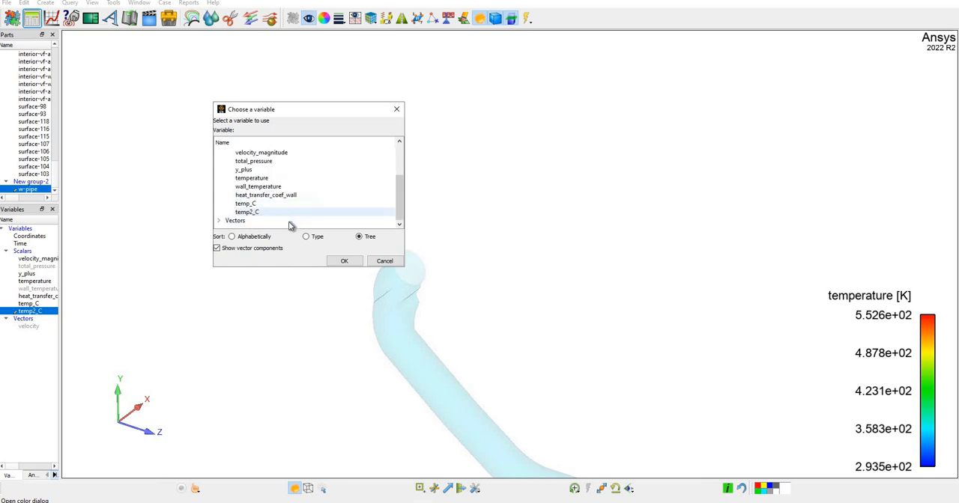
click(277, 213)
click(346, 262)
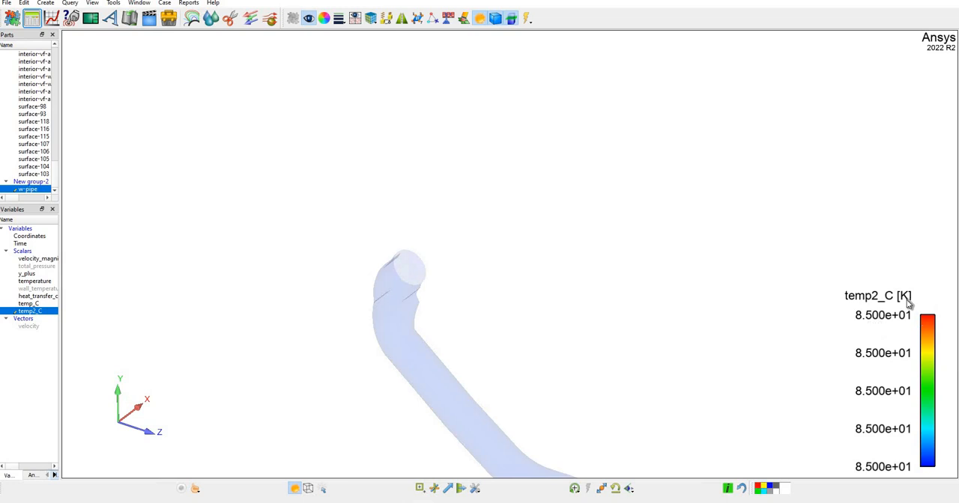
Replace the title of the temp2_C color legend with temp2 [C].
right_click(928, 343)
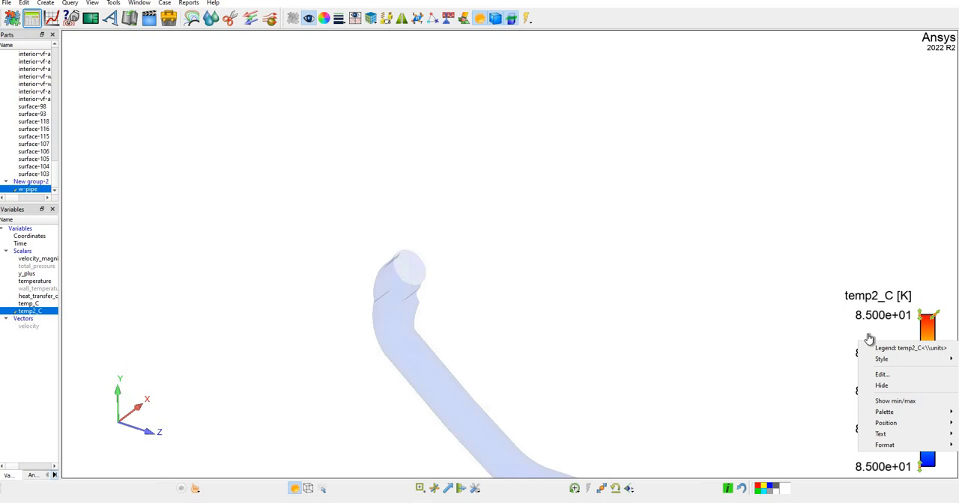
click(885, 376)
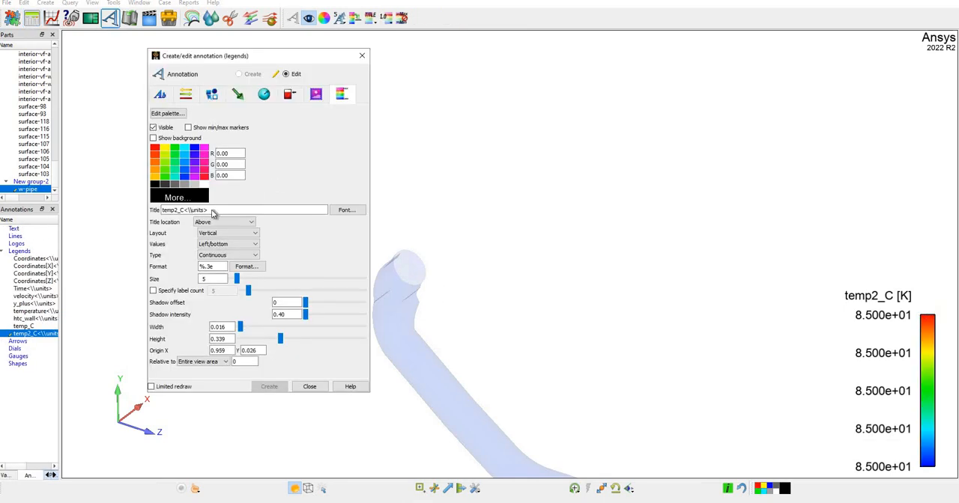
click(200, 210)
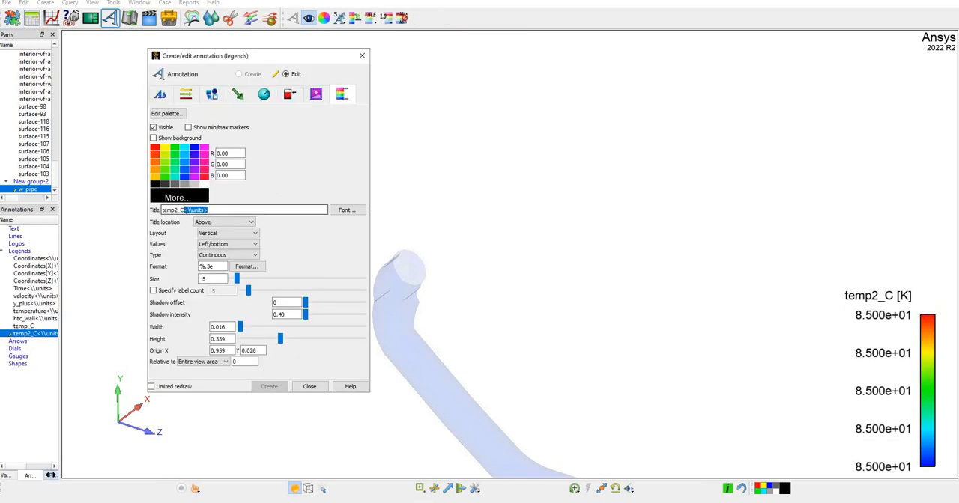
key(BackSpace)
key(Return)
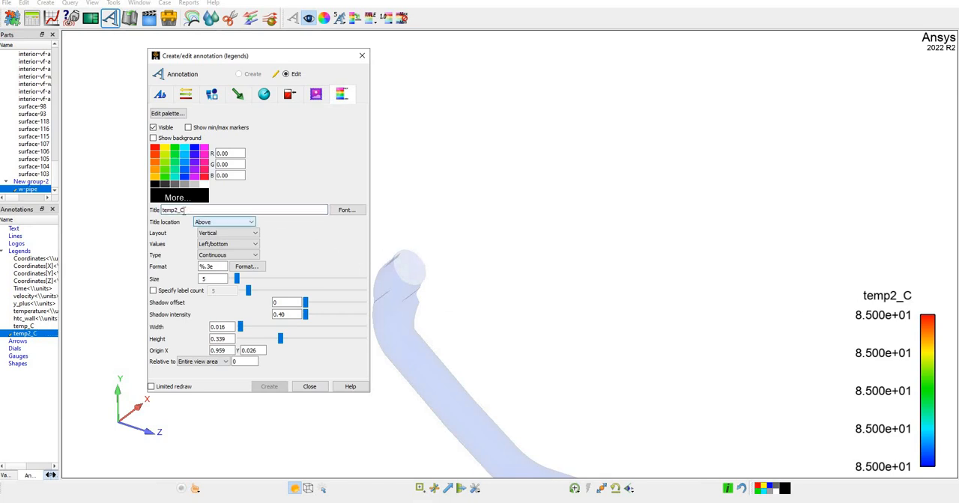
click(180, 211)
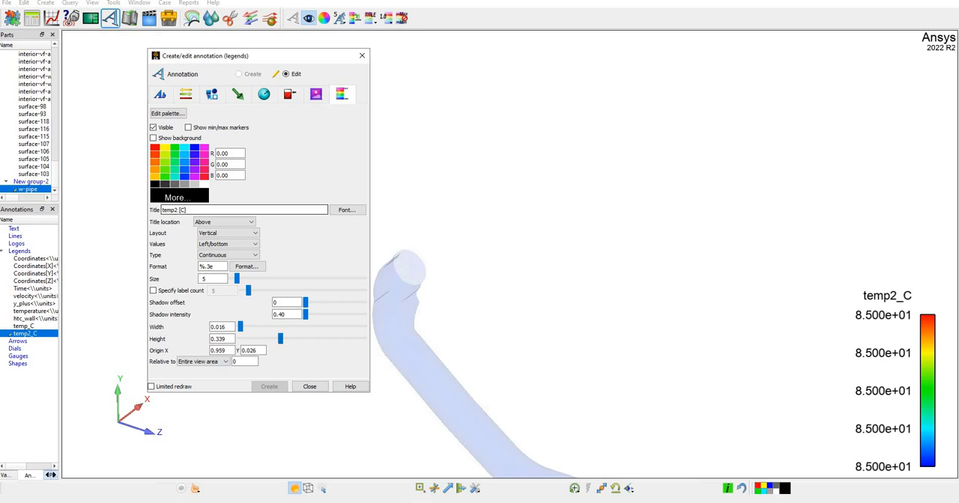
click(309, 386)
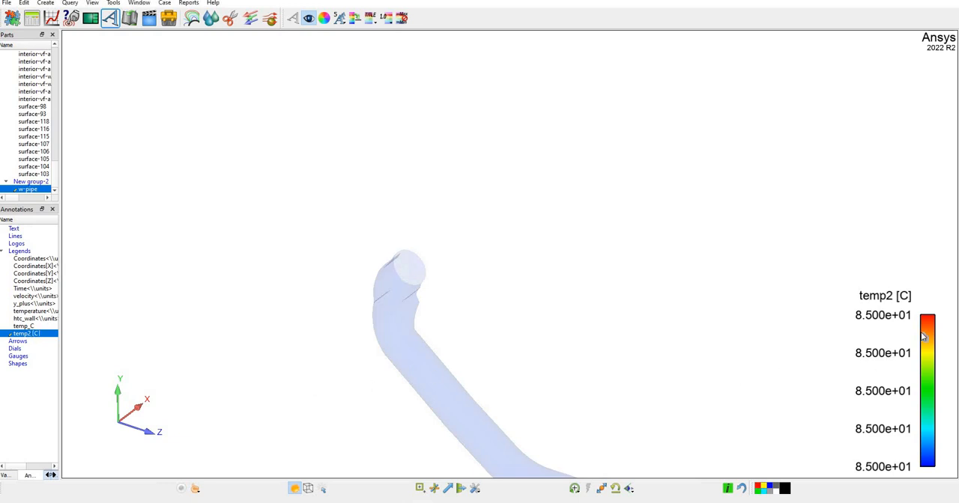
Set the number format of the temp2 [C] legend to whole numbers (1).
click(926, 333)
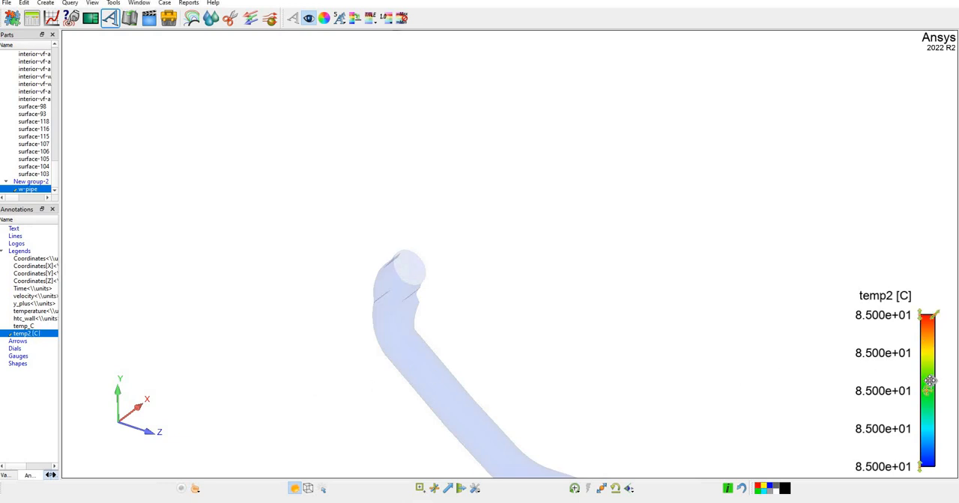
right_click(900, 471)
mouse_move(910, 475)
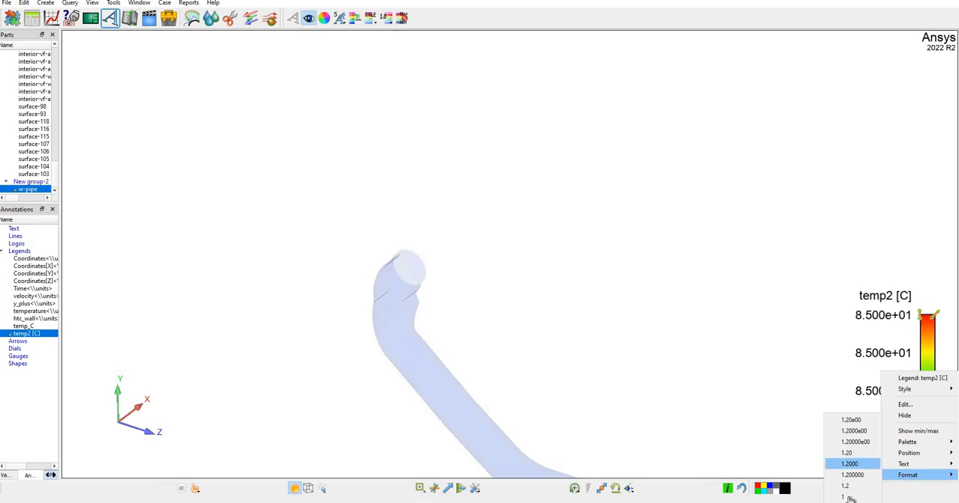
click(847, 497)
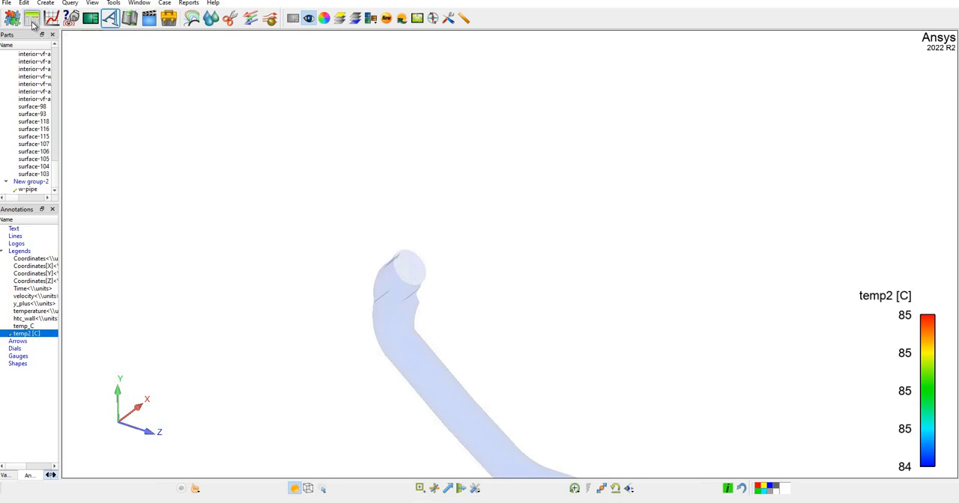
Open the calculator's predefined functions with the w-pipe part selected.
right_click(35, 191)
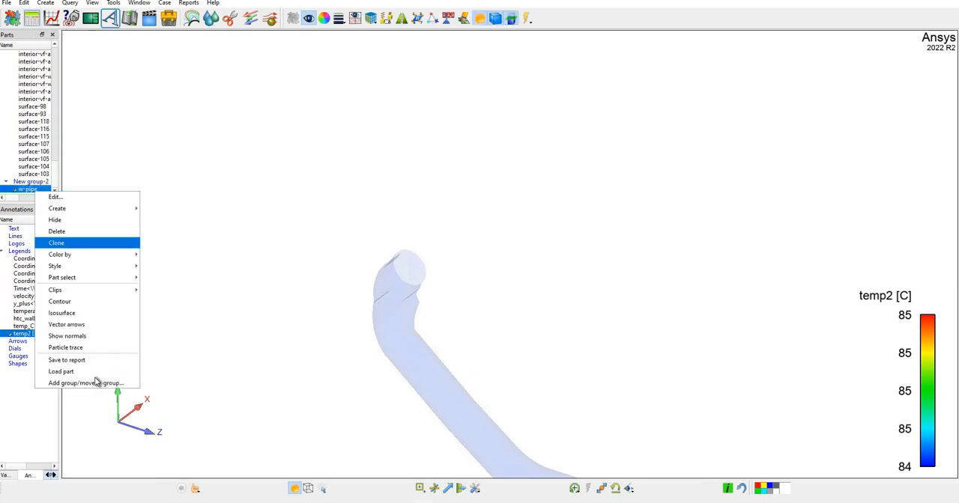
mouse_move(100, 260)
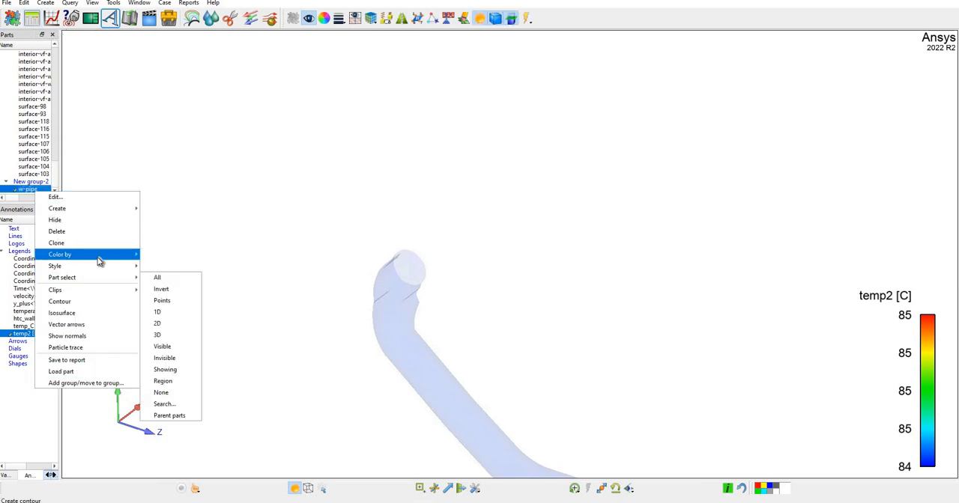
click(29, 18)
click(34, 21)
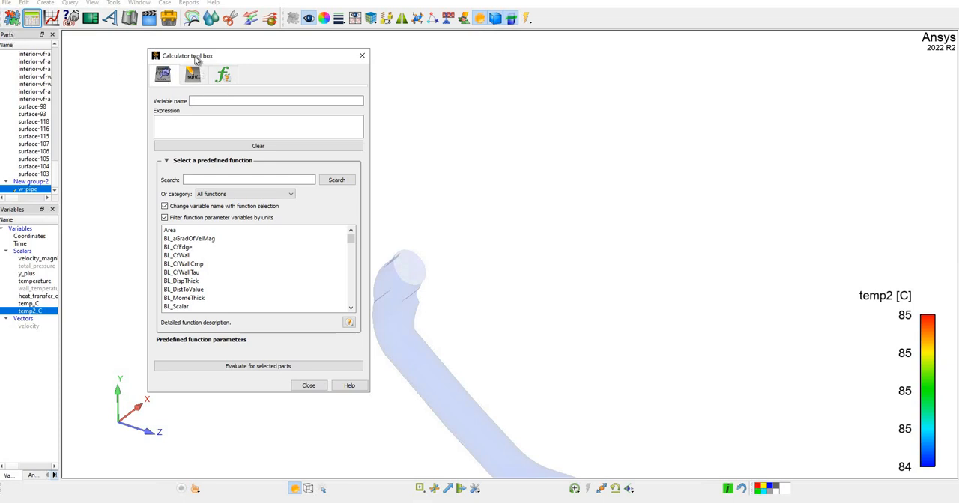
drag(204, 54, 230, 61)
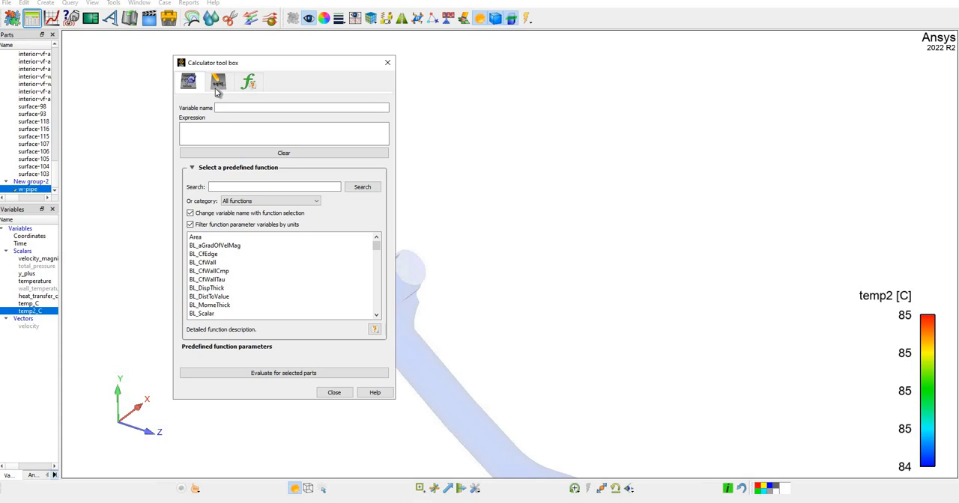
click(189, 82)
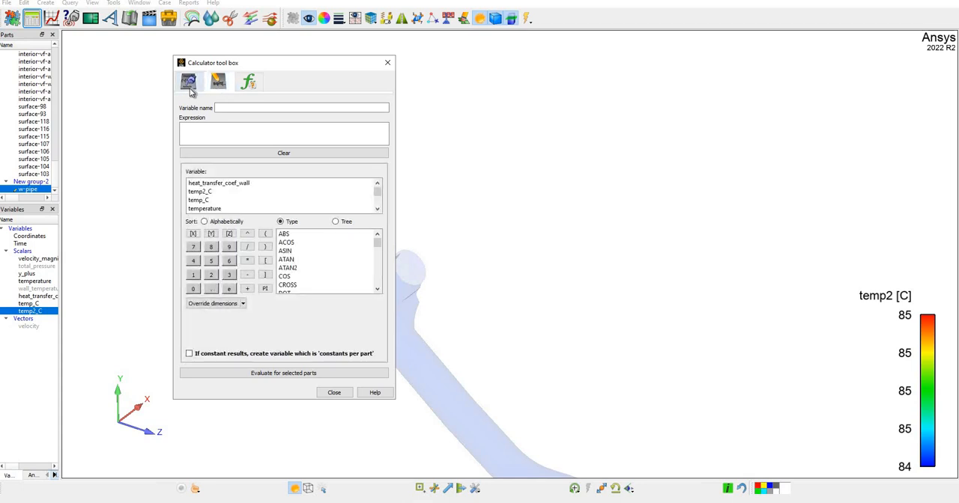
click(189, 82)
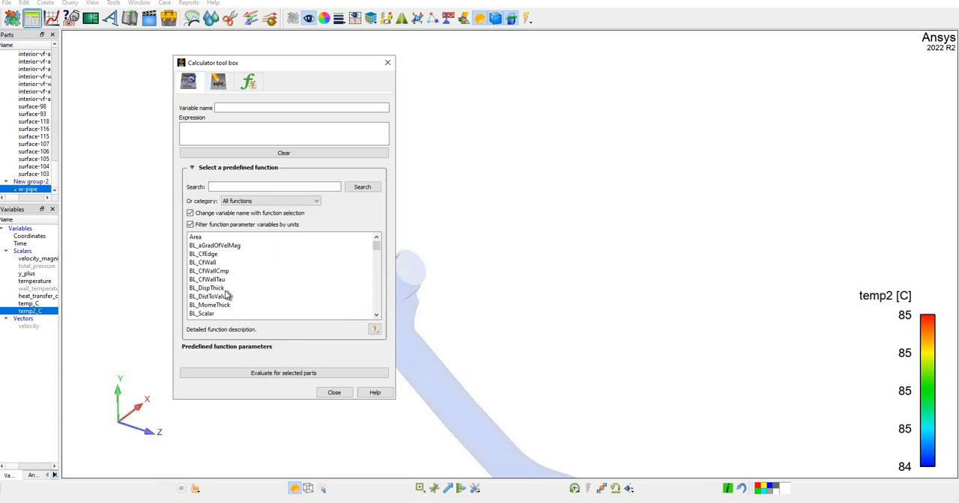
Search the predefined functions for mean and select SpaMeanWeighted.
click(277, 203)
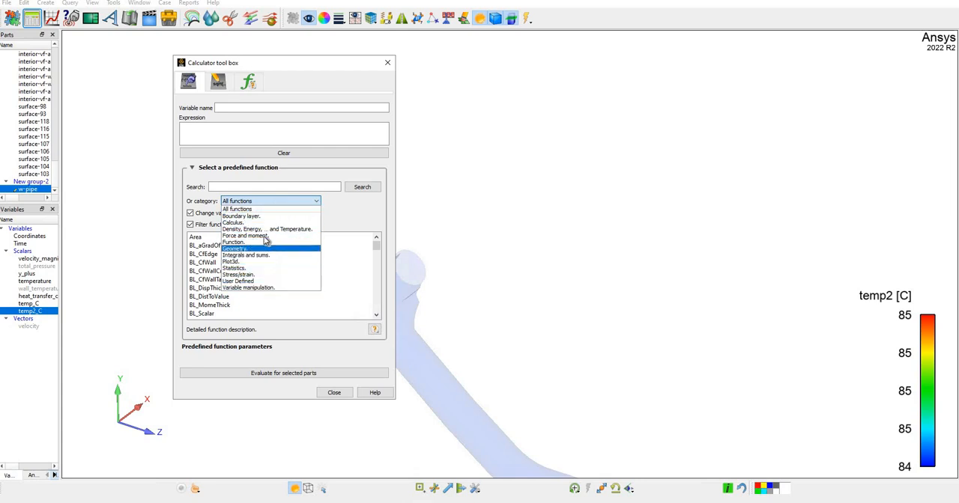
click(296, 200)
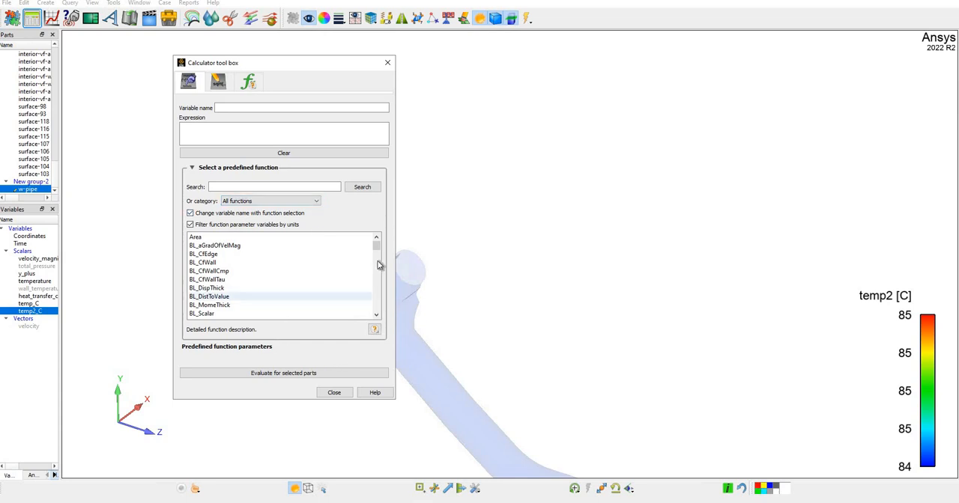
scroll(374, 251, down, 3)
drag(374, 246, 264, 181)
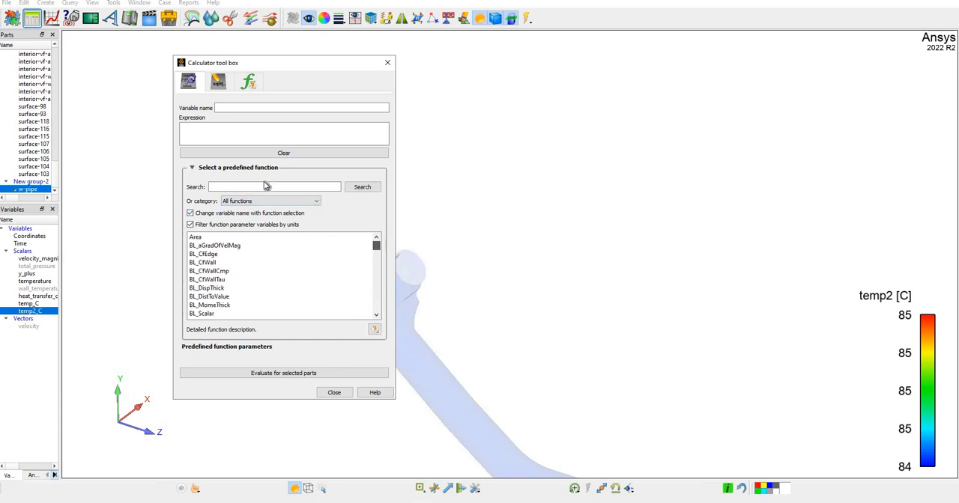
click(264, 186)
click(361, 188)
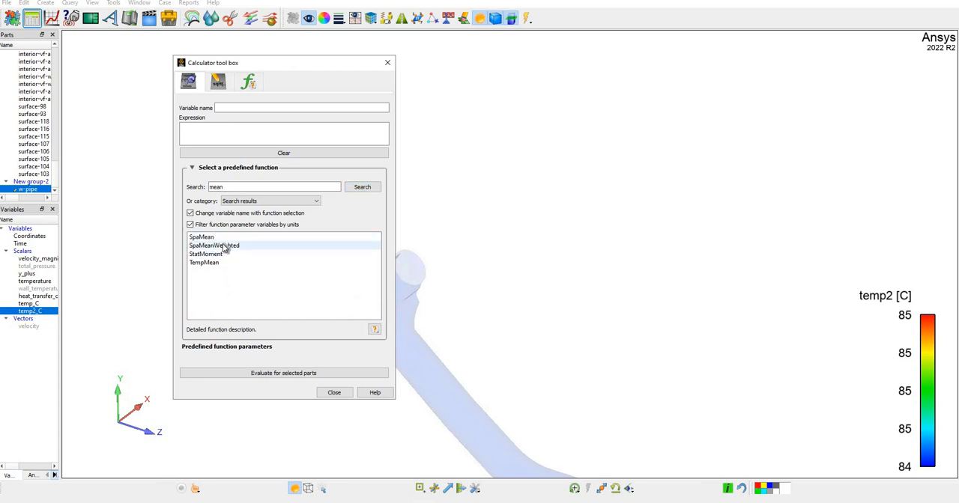
click(223, 245)
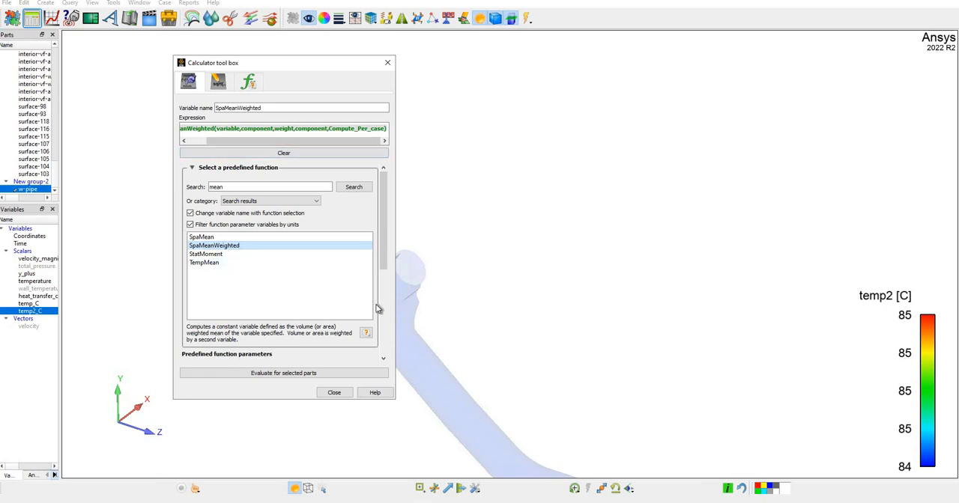
Set the weight parameter of the SpaMeanWeighted function to temp2_C.
scroll(341, 285, down, 2)
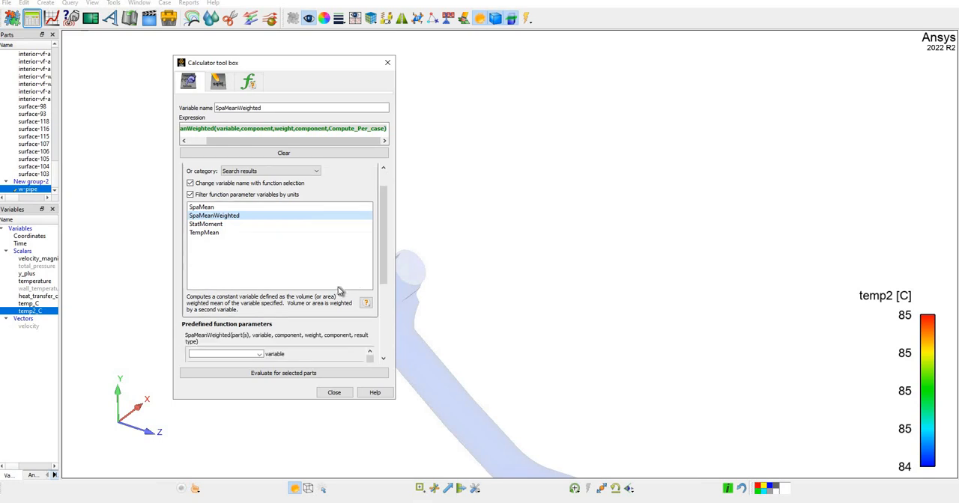
scroll(276, 341, down, 1)
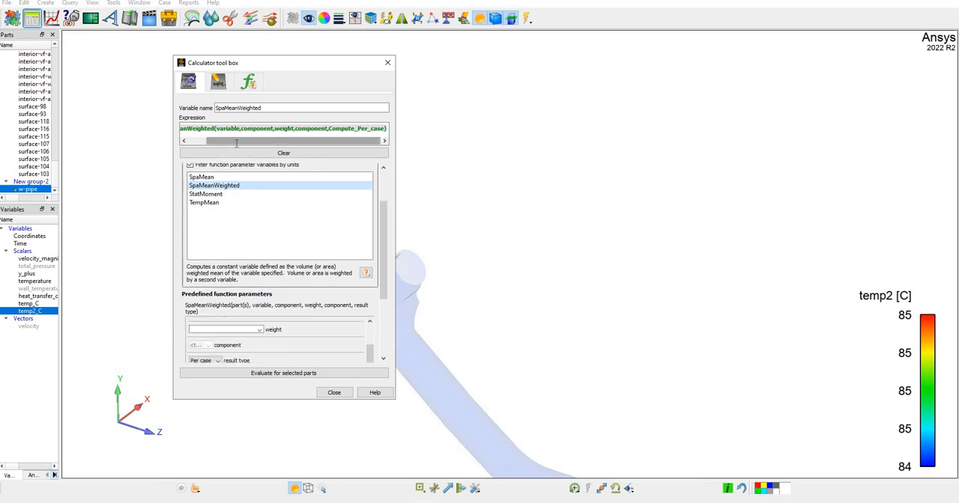
click(260, 330)
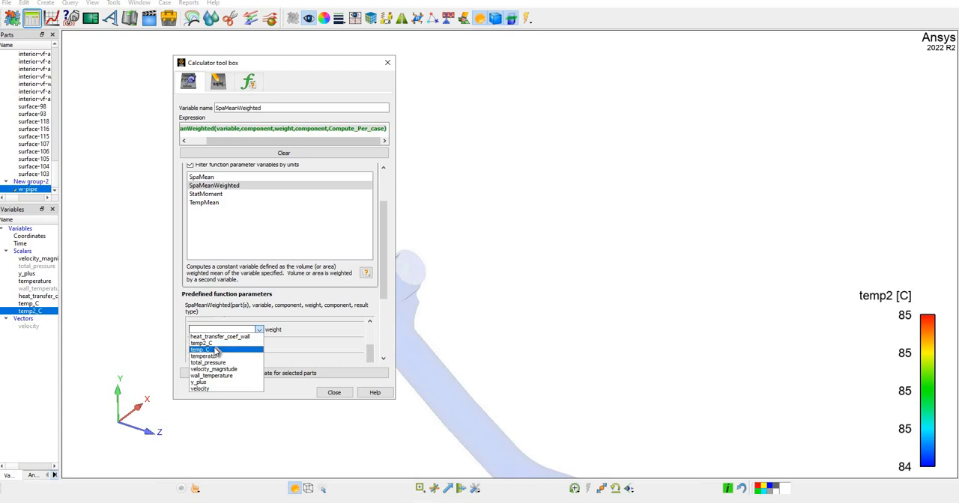
click(202, 343)
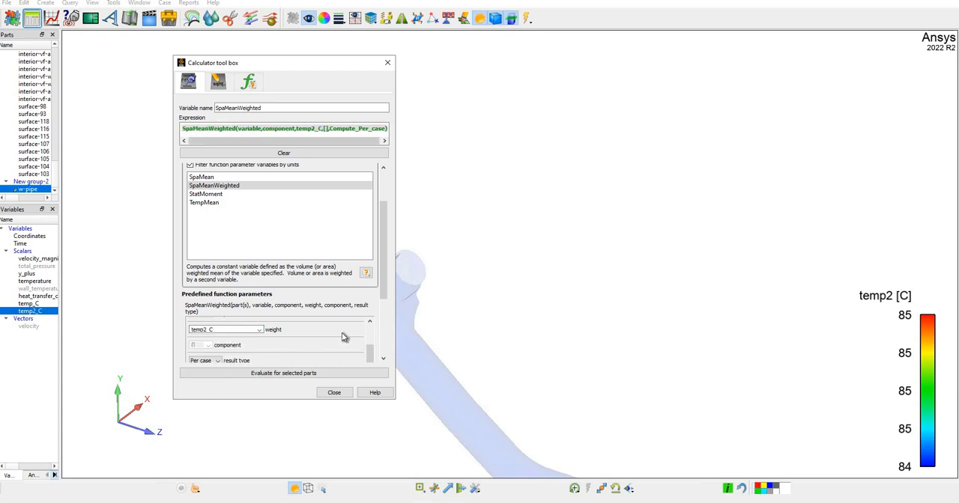
Set the result type of the SpaMeanWeighted function to Per part.
scroll(314, 329, down, 2)
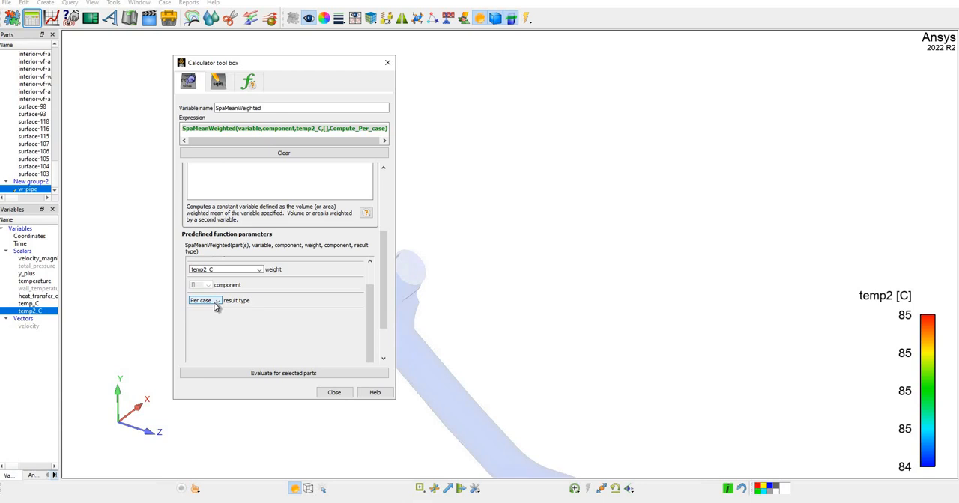
click(216, 301)
click(205, 315)
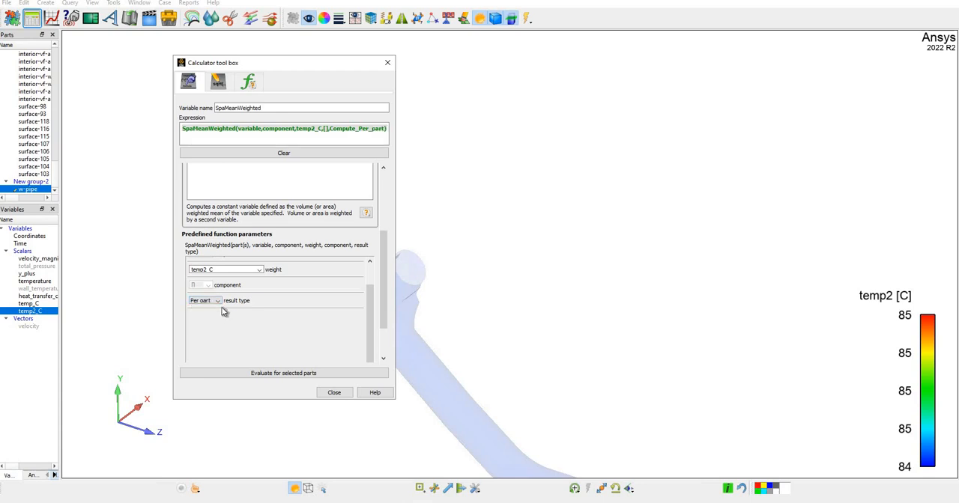
click(214, 307)
click(215, 308)
click(211, 300)
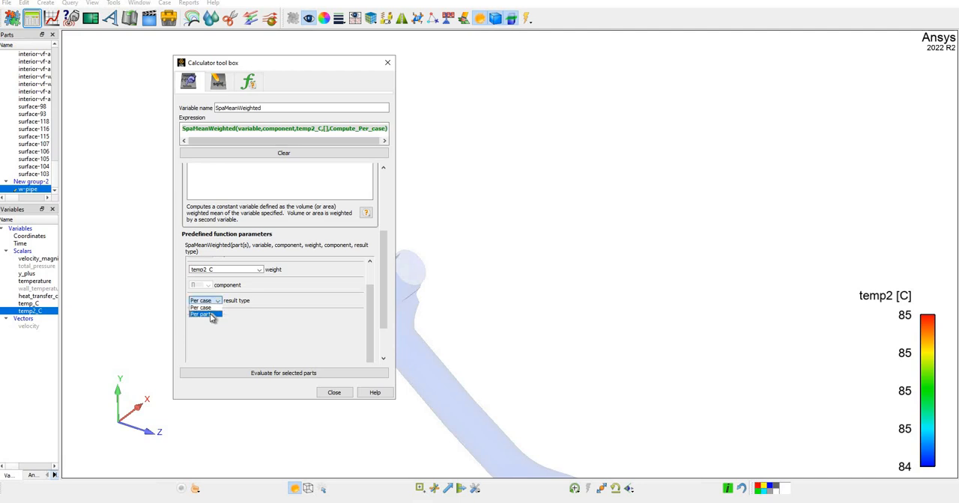
click(210, 314)
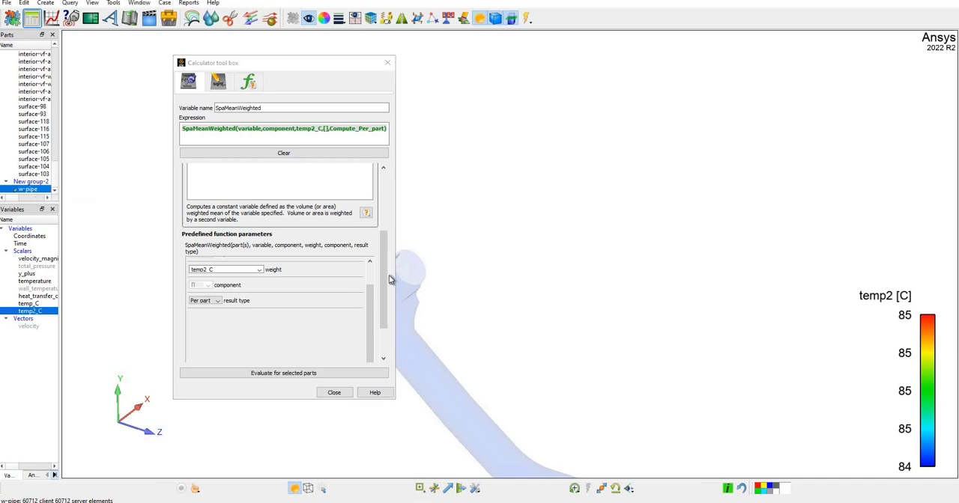
Set the variable parameter of SpaMeanWeighted to temp2_C and evaluate the function for the w-pipe part.
click(293, 375)
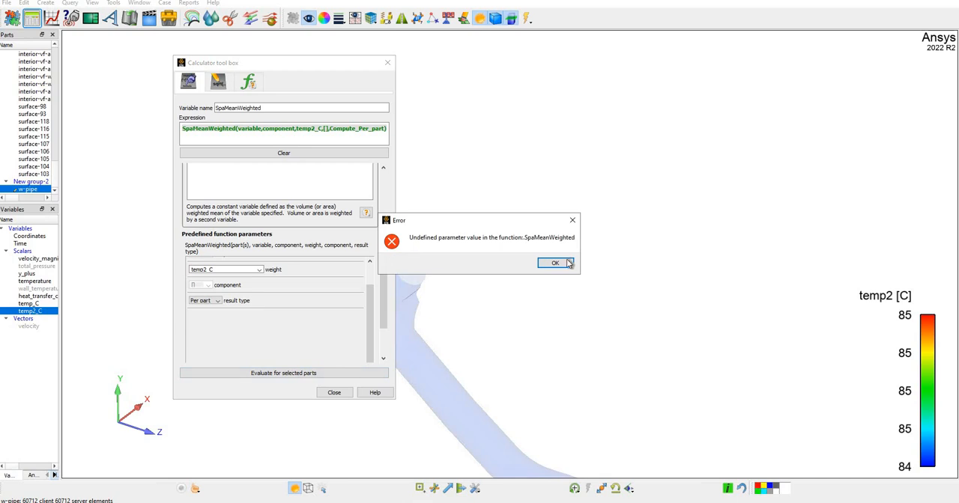
click(555, 263)
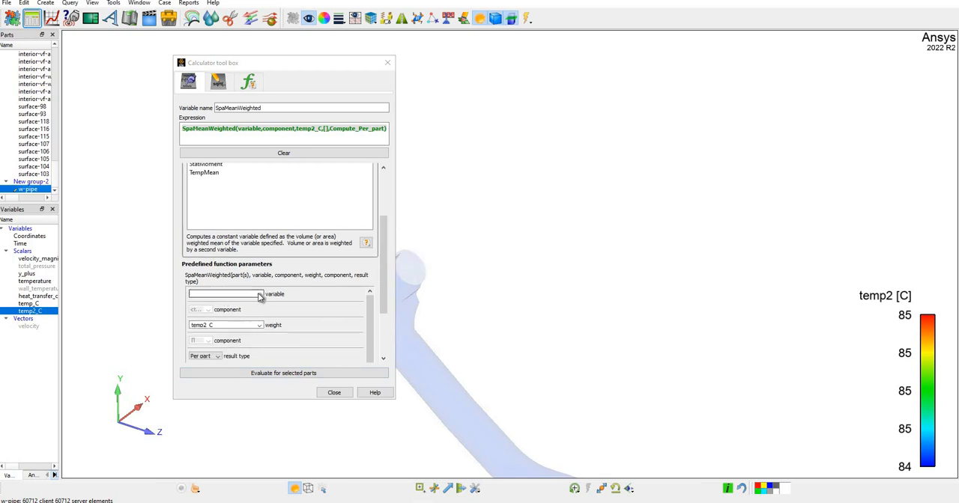
click(259, 294)
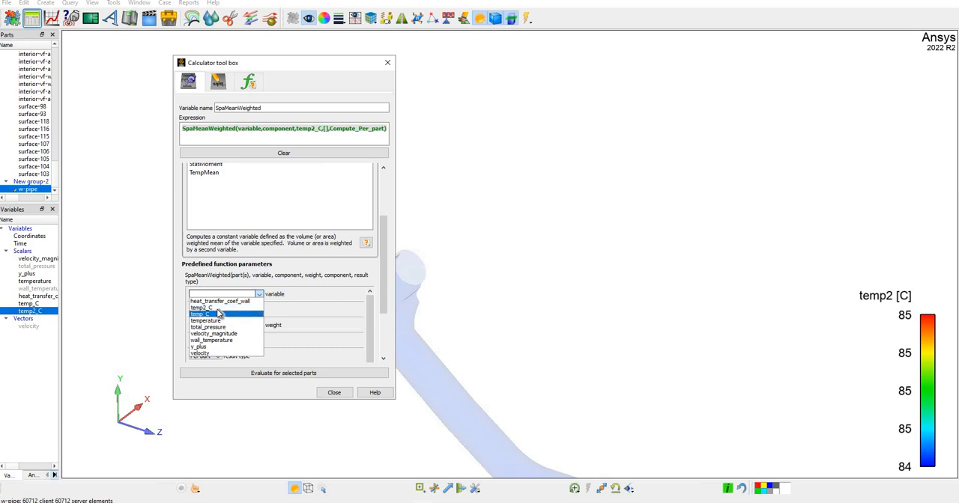
click(220, 309)
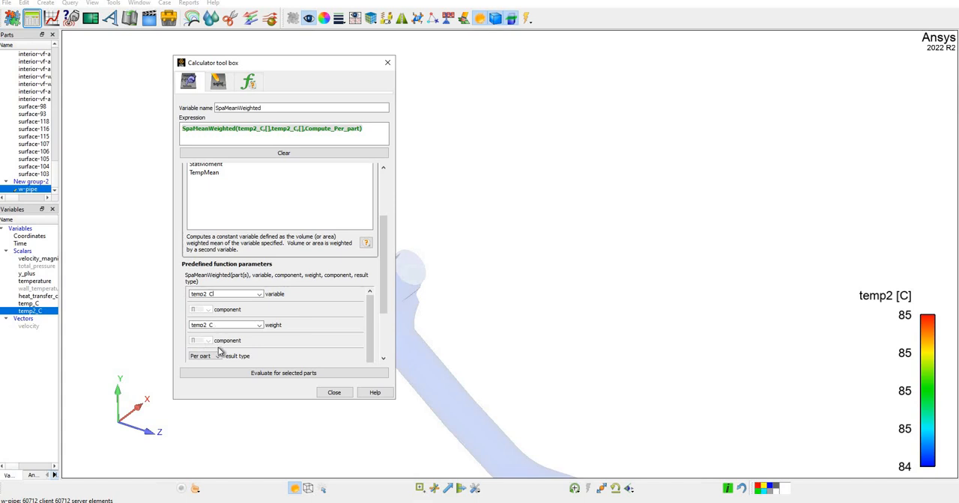
click(292, 373)
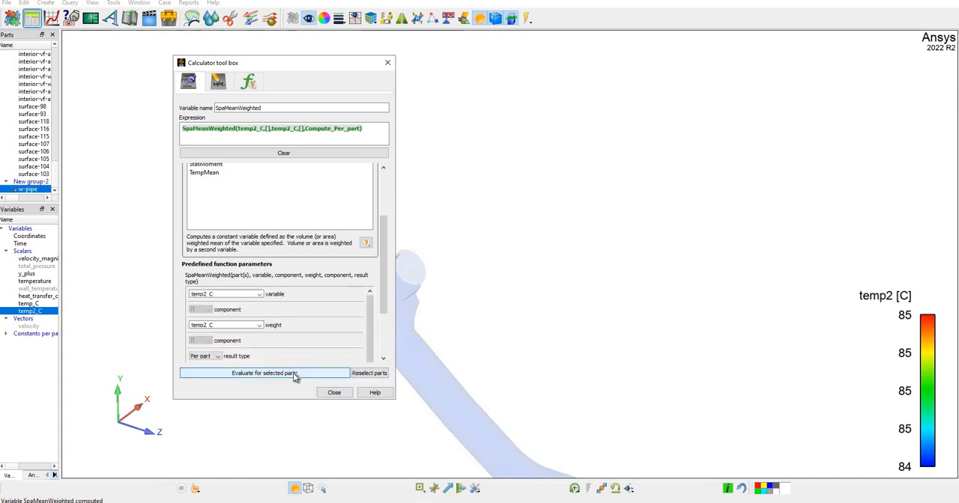
Expand the constants-per-part variables and widen the side lists so their full names and columns are readable.
click(6, 334)
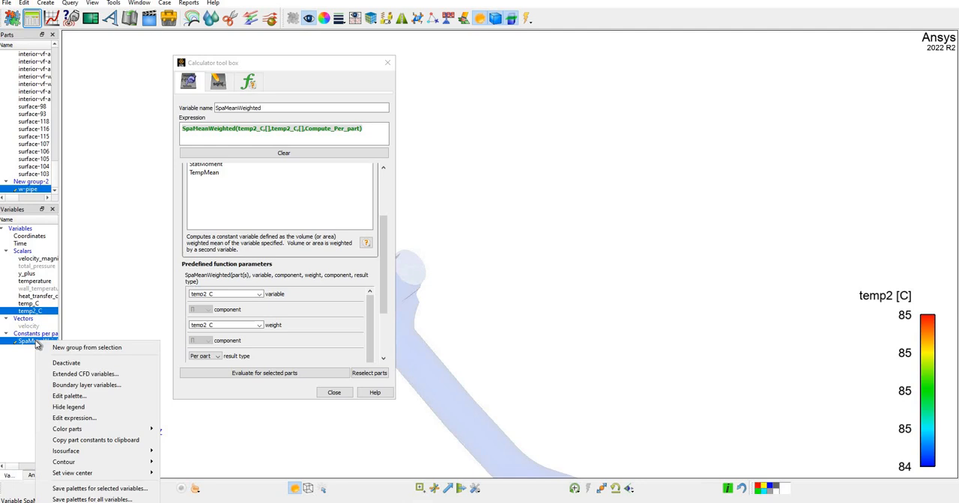
right_click(37, 343)
click(26, 456)
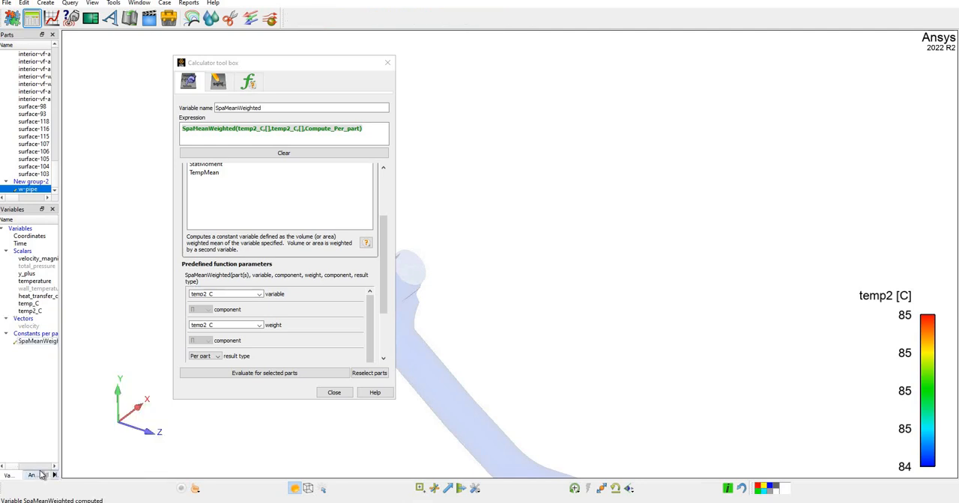
click(39, 475)
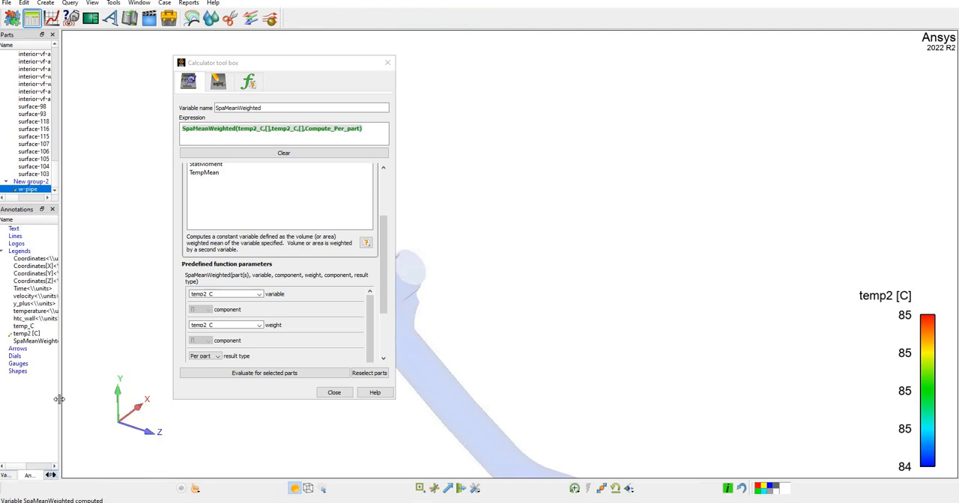
drag(72, 400, 167, 369)
Show the color legend of SpaMeanWeighted in the view and hide it again.
click(49, 341)
click(86, 342)
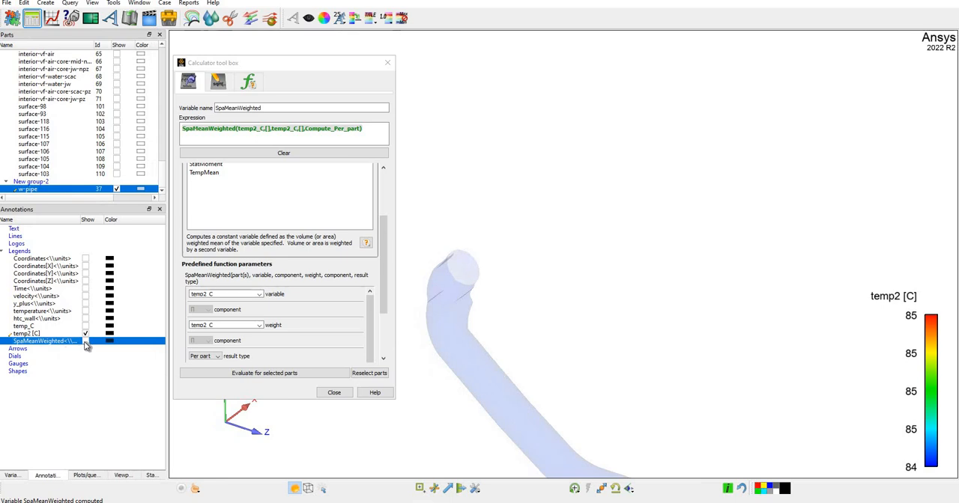
click(85, 342)
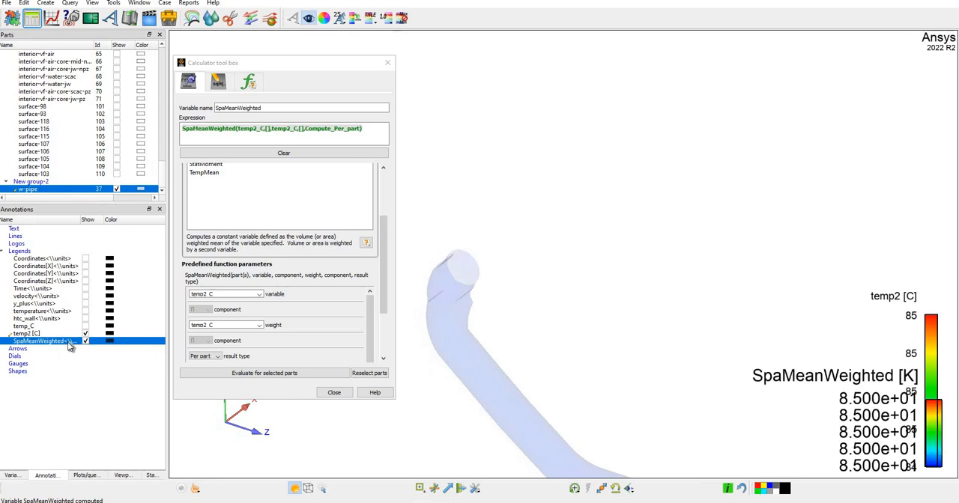
right_click(67, 344)
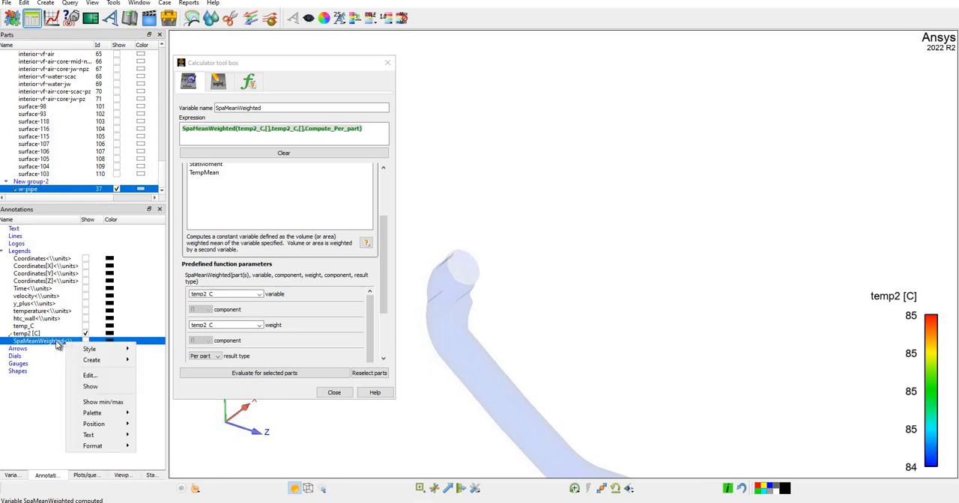
click(23, 462)
Read the range of the SpaMeanWeighted variable in the variable list and close the calculator.
click(12, 476)
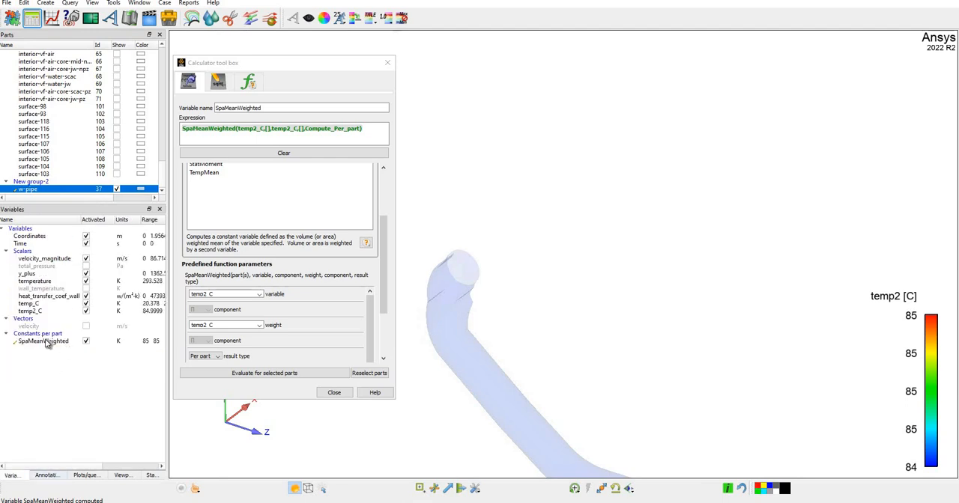
click(41, 343)
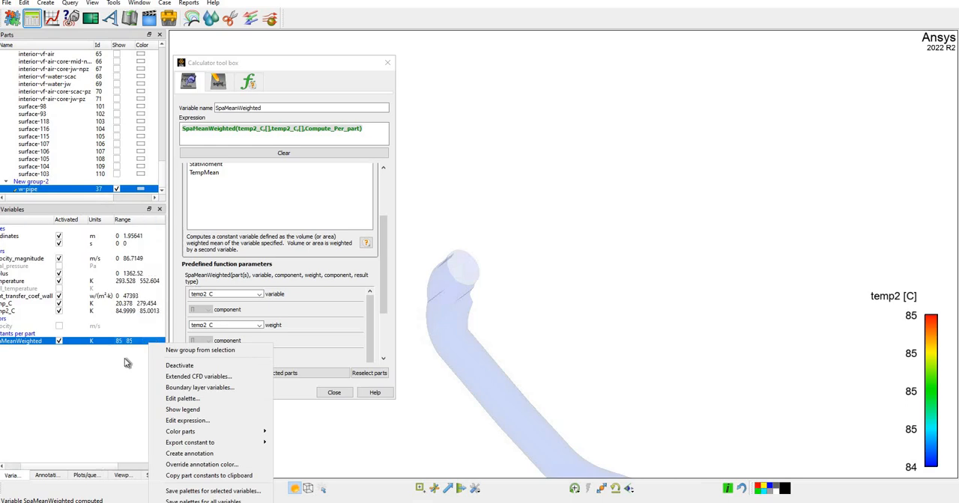
click(114, 460)
drag(112, 468, 67, 457)
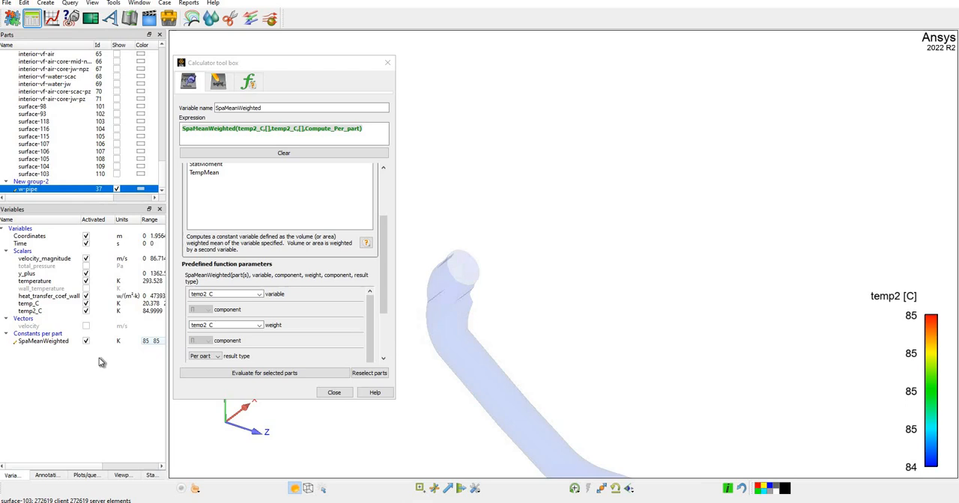
click(334, 392)
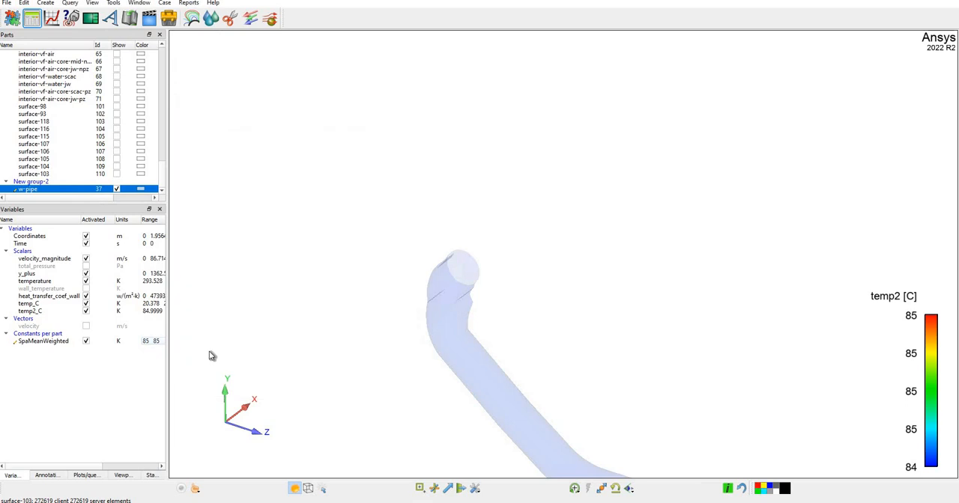